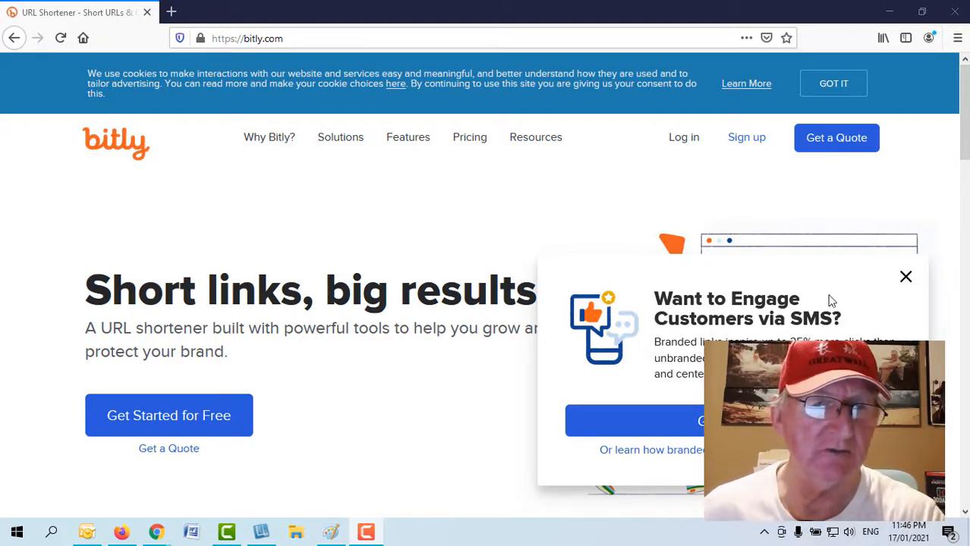
Try to dismiss the SMS pop-up on the Bitly homepage, then open the Get Started for Free page and review its plans
mouse_move(264, 158)
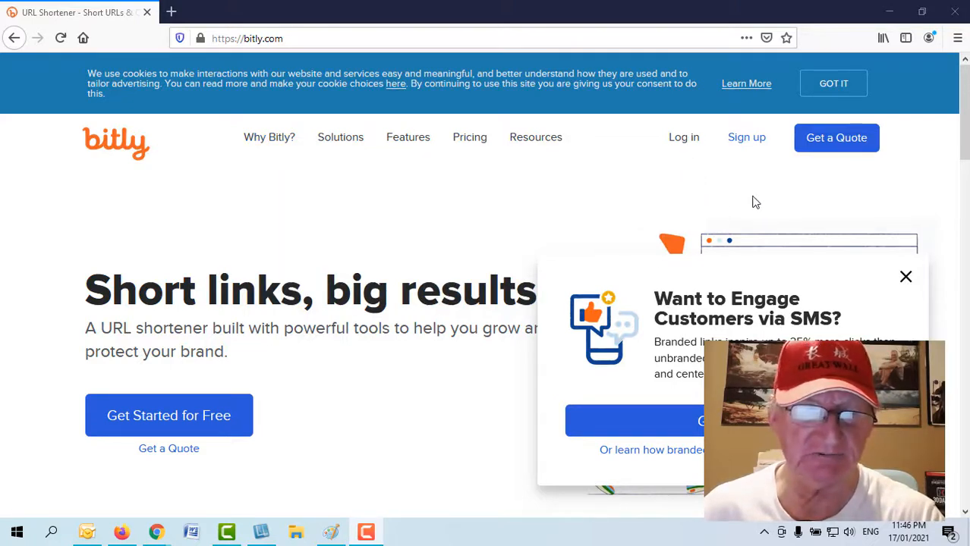
scroll(540, 364, "down", 1)
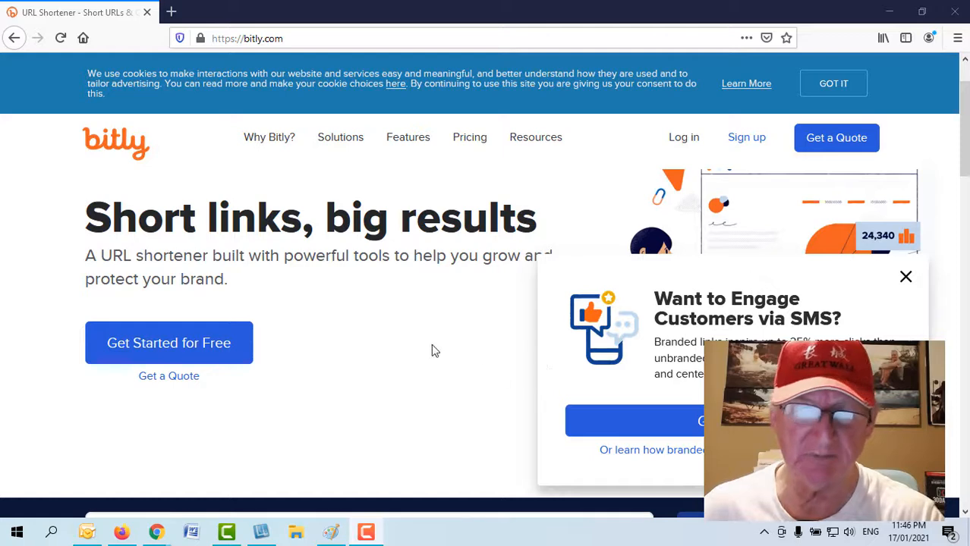
left_click(906, 276)
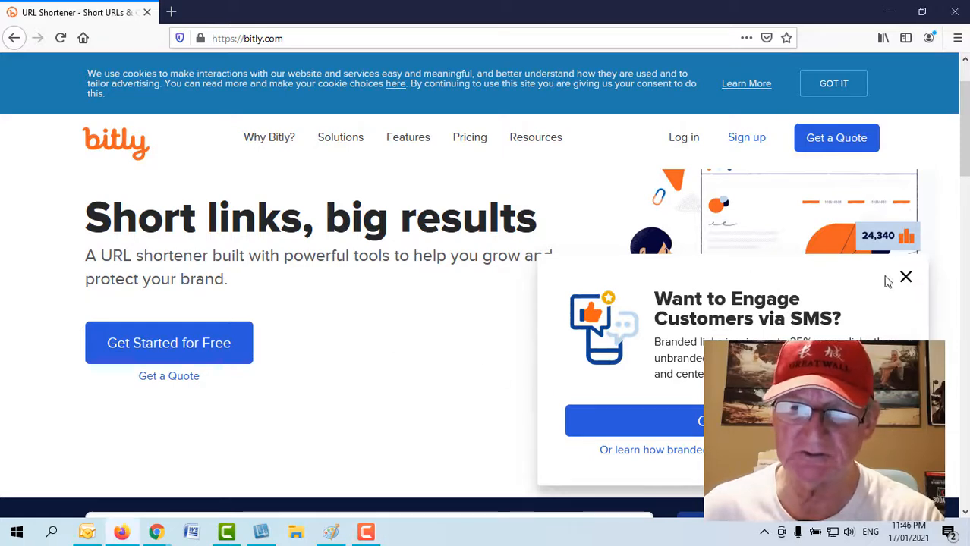
left_click(206, 346)
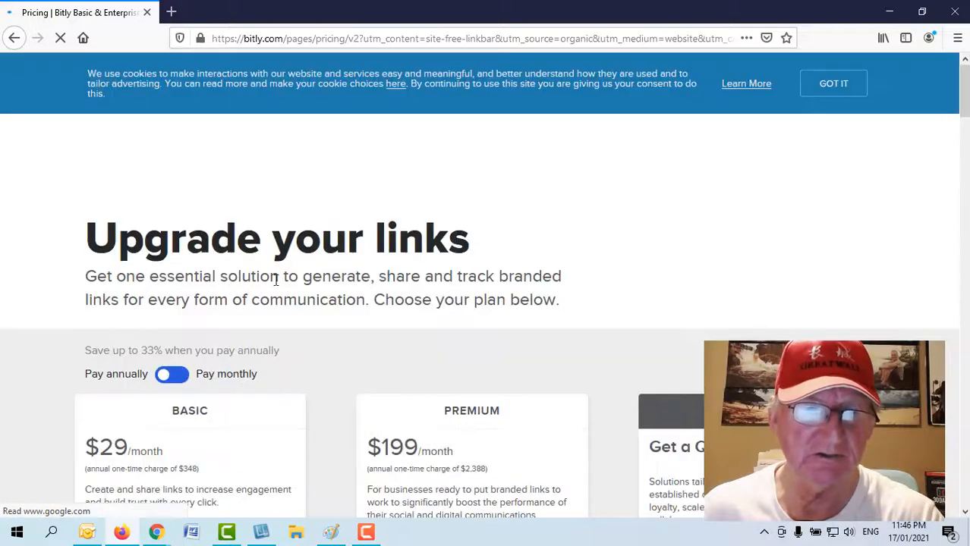
scroll(363, 275, "down", 2)
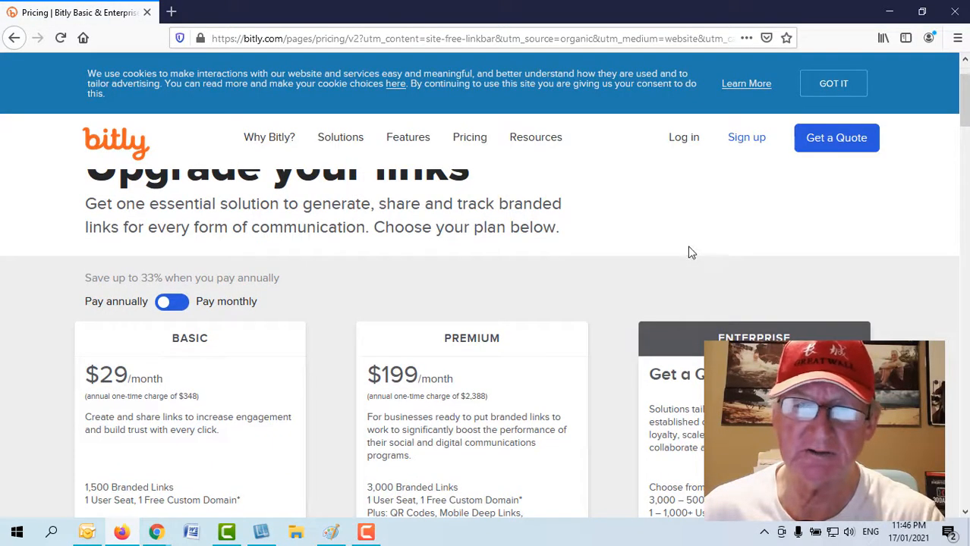
scroll(688, 251, "up", 2)
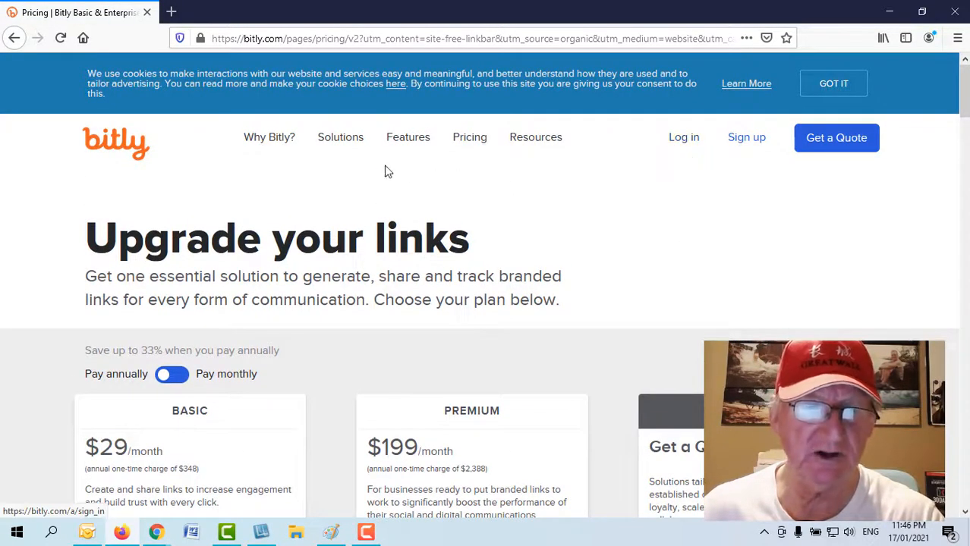
mouse_move(237, 127)
mouse_move(409, 146)
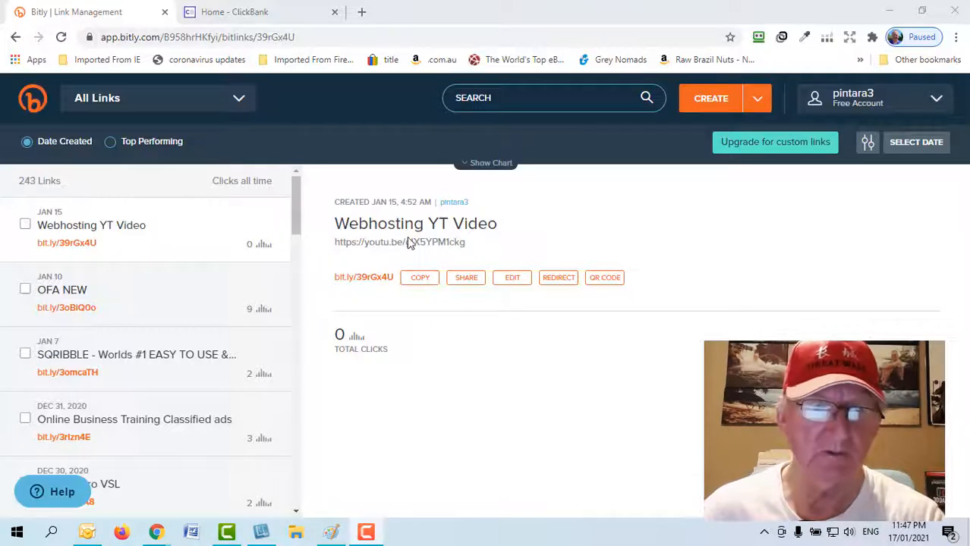
Browse the existing links in the Bitly account and search them for "sams"
scroll(178, 322, "down", 4)
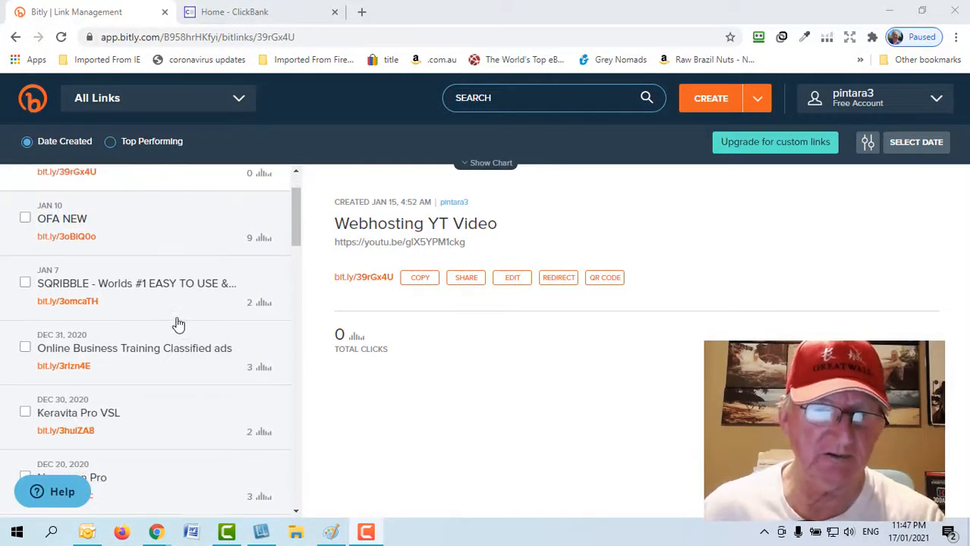
scroll(184, 341, "up", 3)
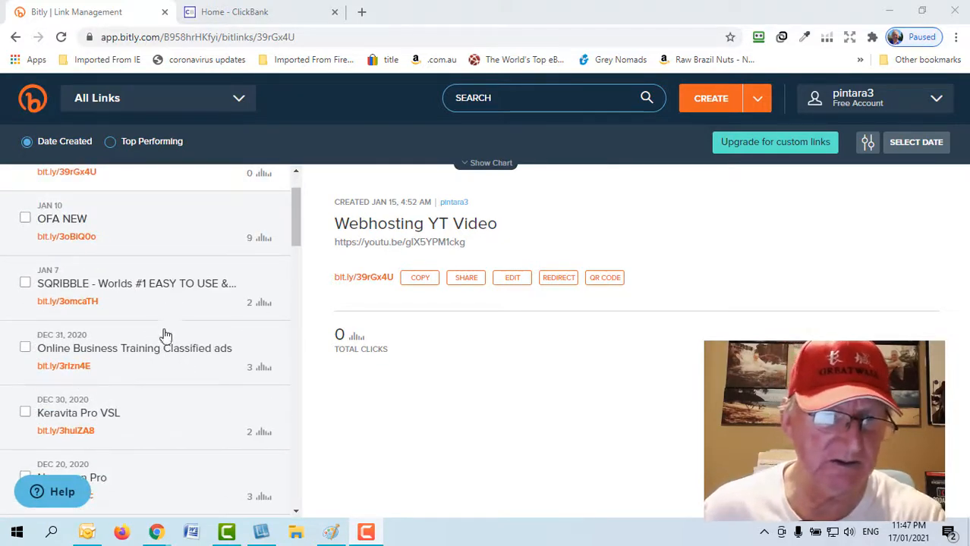
scroll(227, 334, "down", 2)
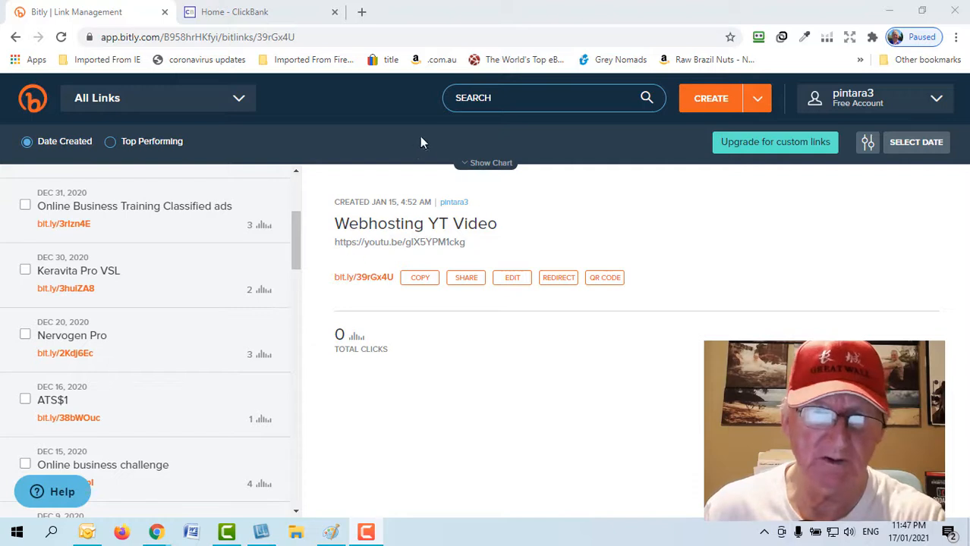
left_click(478, 102)
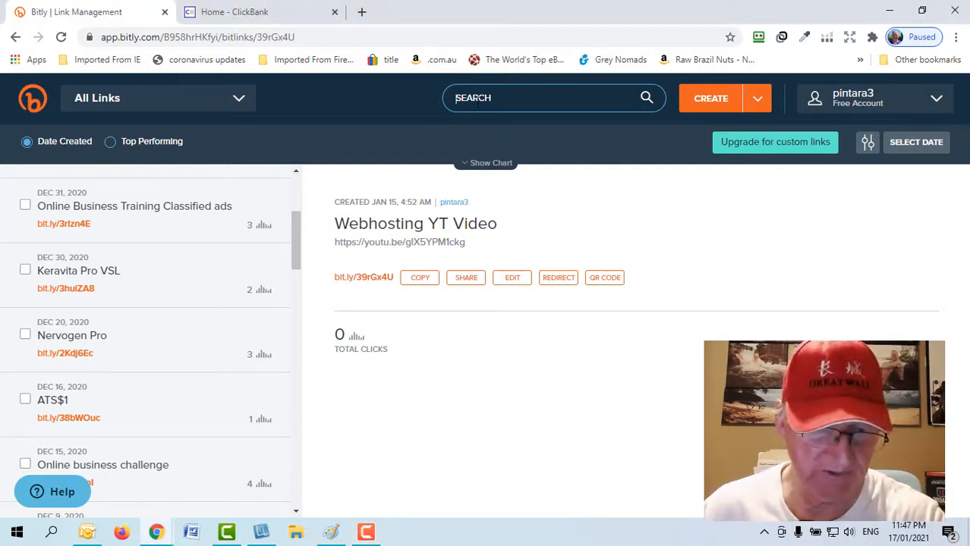
type("sam")
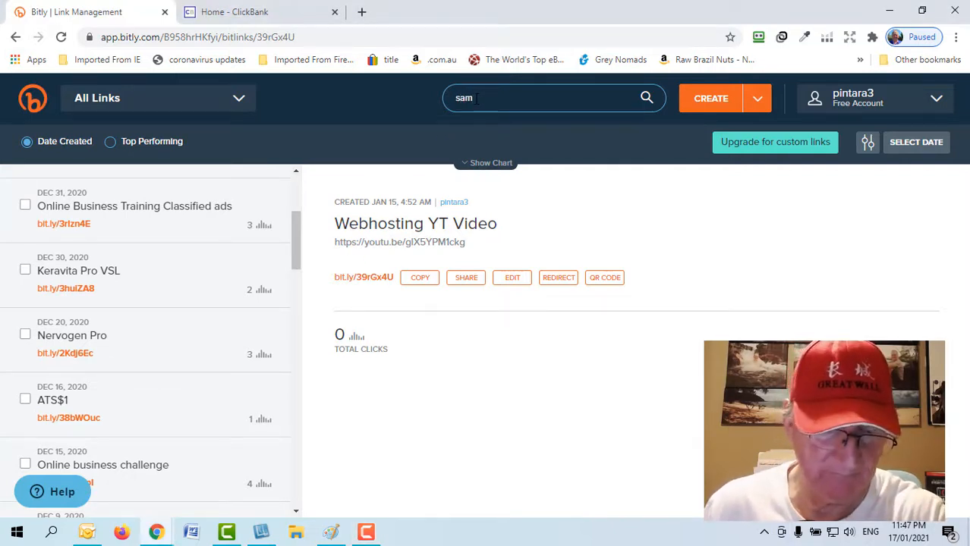
type("s")
key("Return")
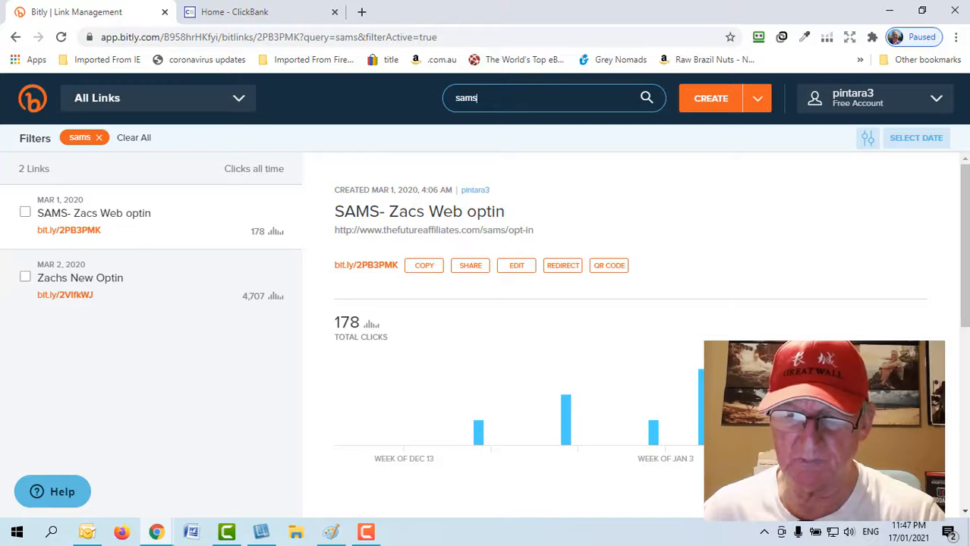
mouse_move(701, 433)
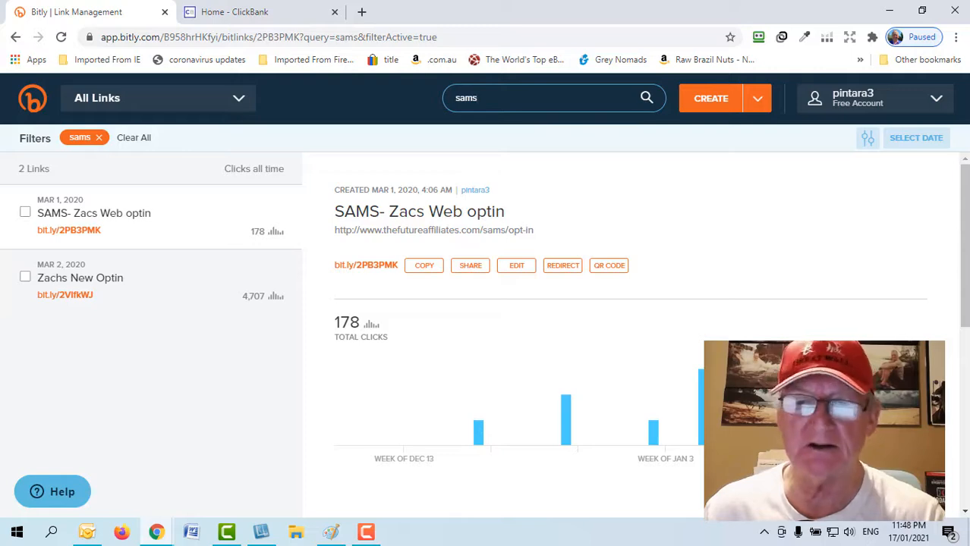
Switch to ClickBank, open its marketplace page and show the E-business & E-marketing category
key("ctrl+Tab")
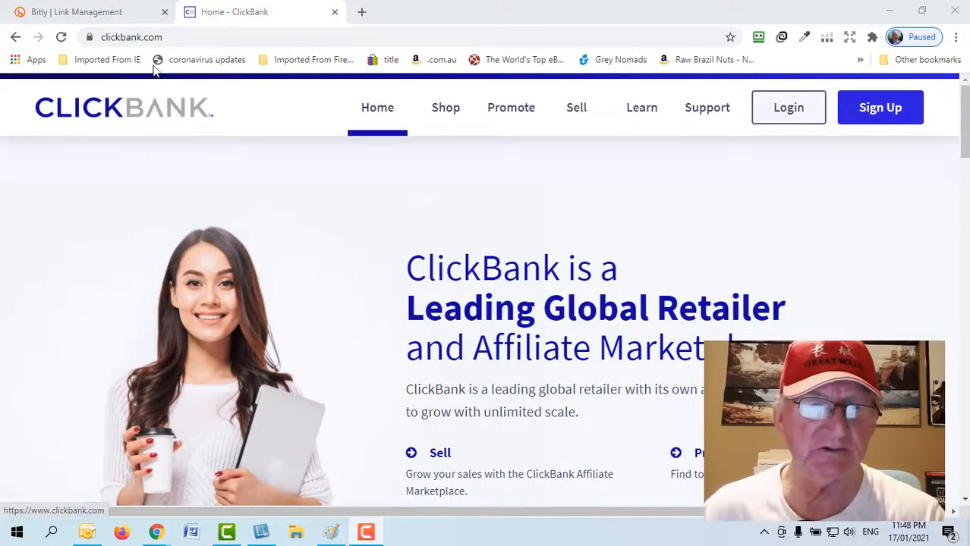
left_click(185, 37)
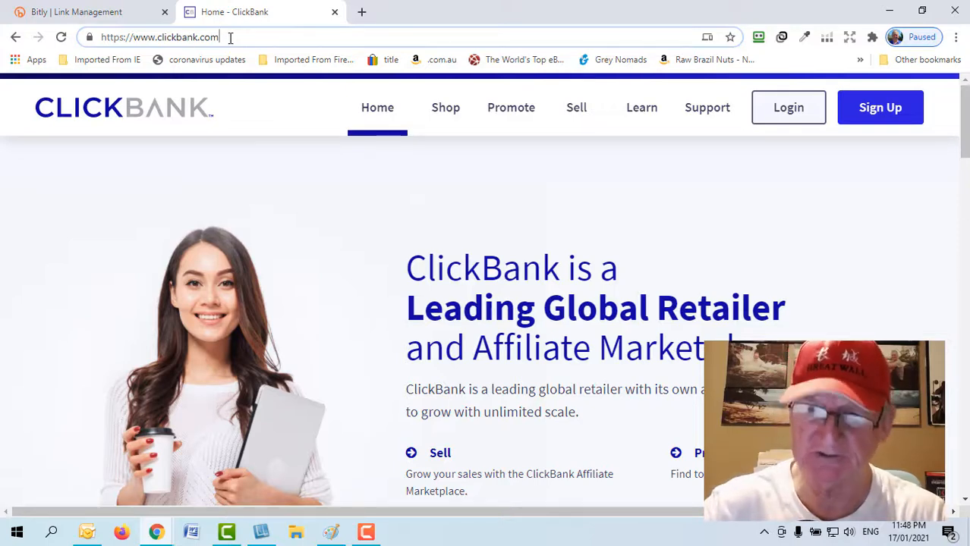
type("/")
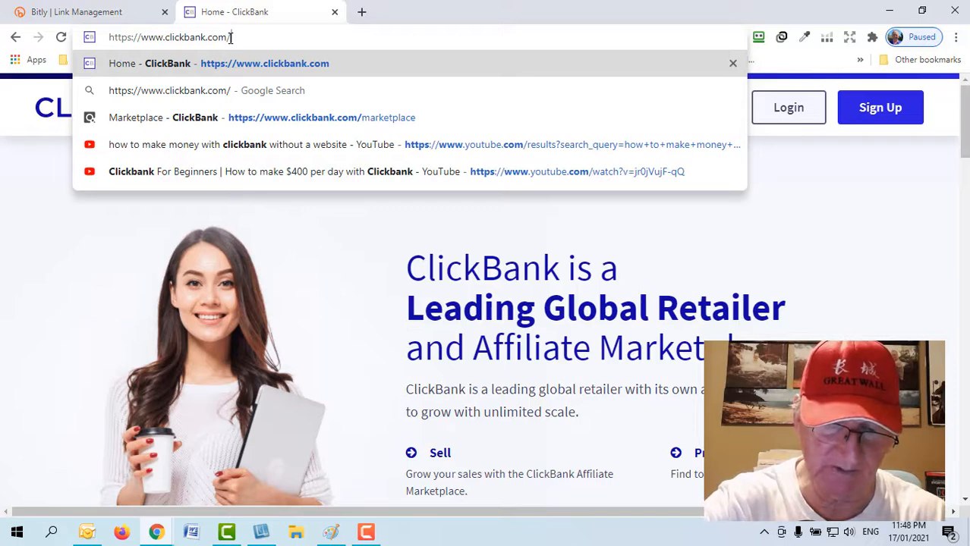
type("ma")
key("Return")
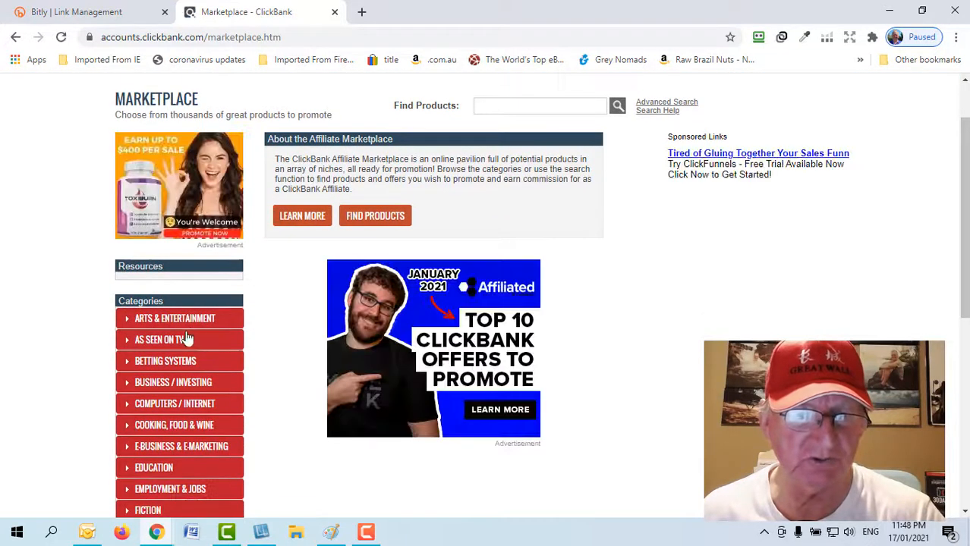
left_click(182, 445)
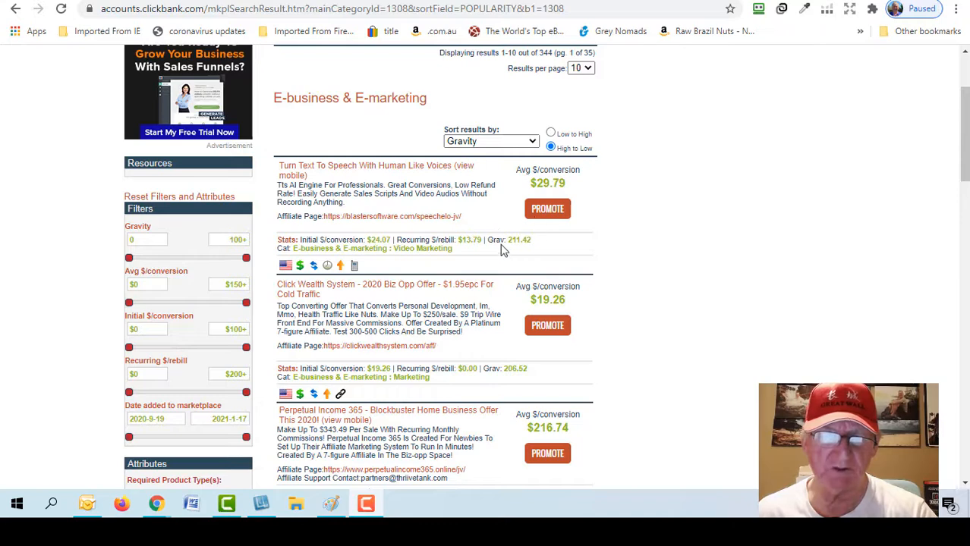
Generate a HopLink for the "Turn Text To Speech With Human Like Voices" offer using the affiliate's account nickname
left_click(548, 215)
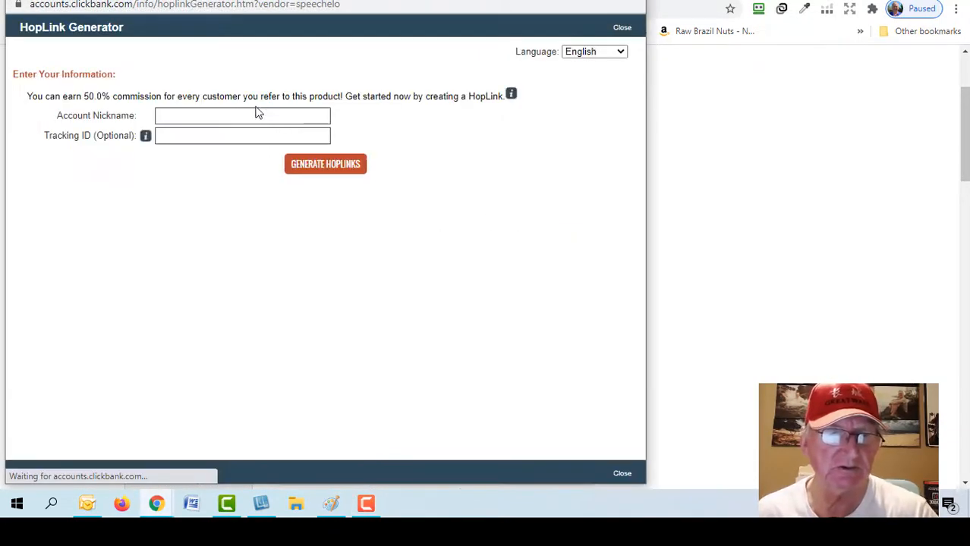
left_click(250, 113)
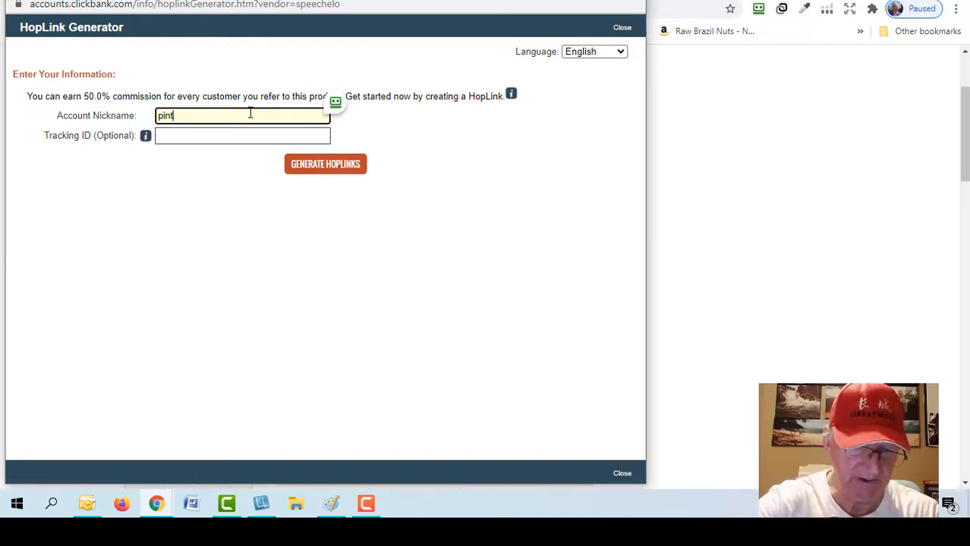
type("pintara3")
left_click(325, 167)
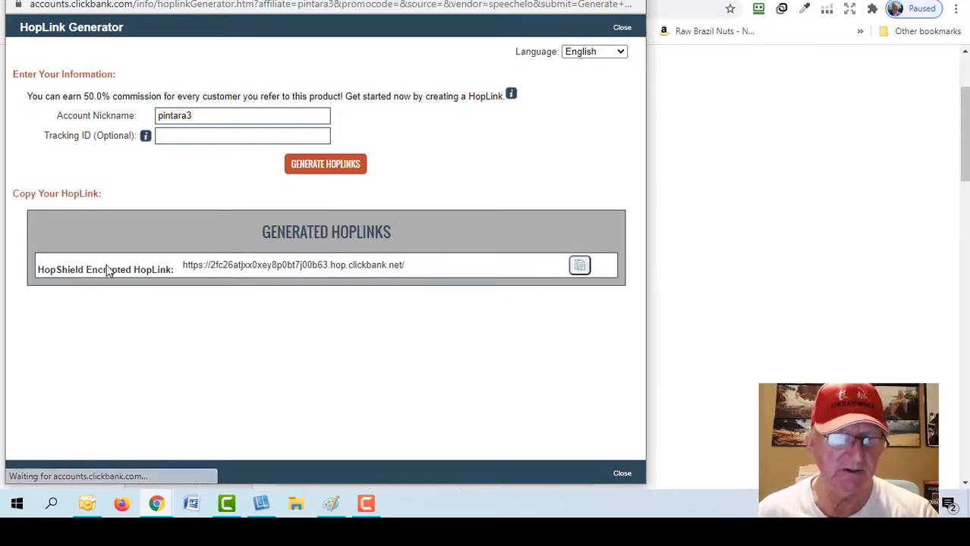
Copy the generated HopShield encrypted HopLink and close the HopLink Generator
left_click_drag(418, 267, 184, 271)
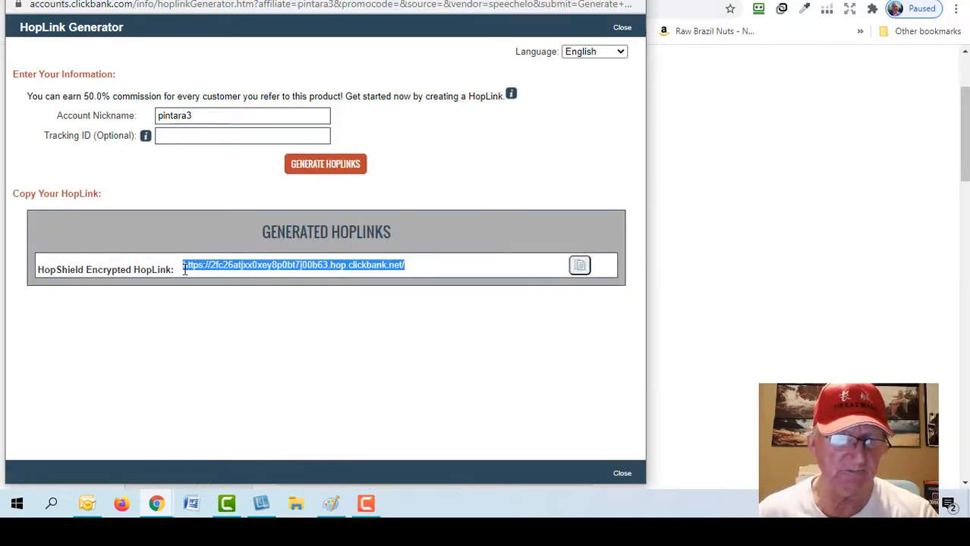
right_click(230, 266)
left_click(267, 278)
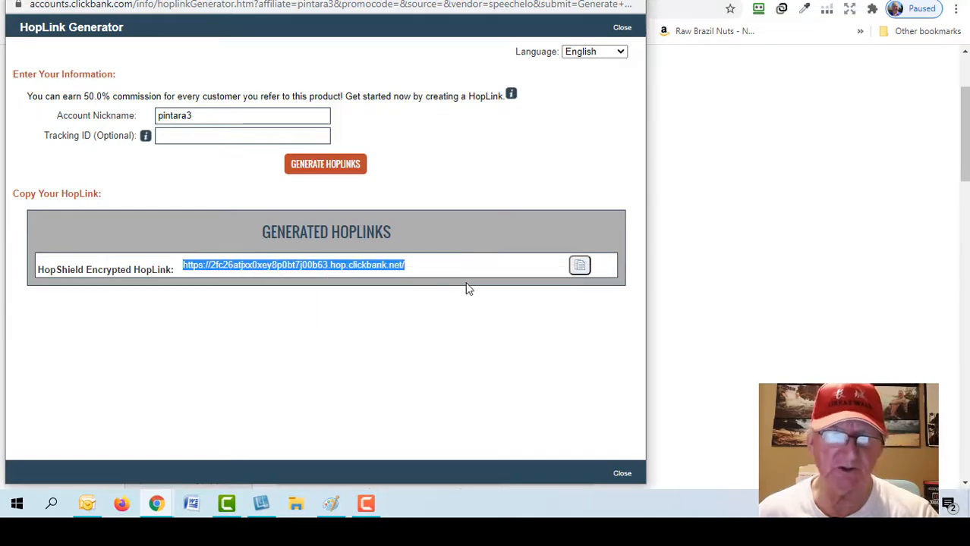
left_click(621, 27)
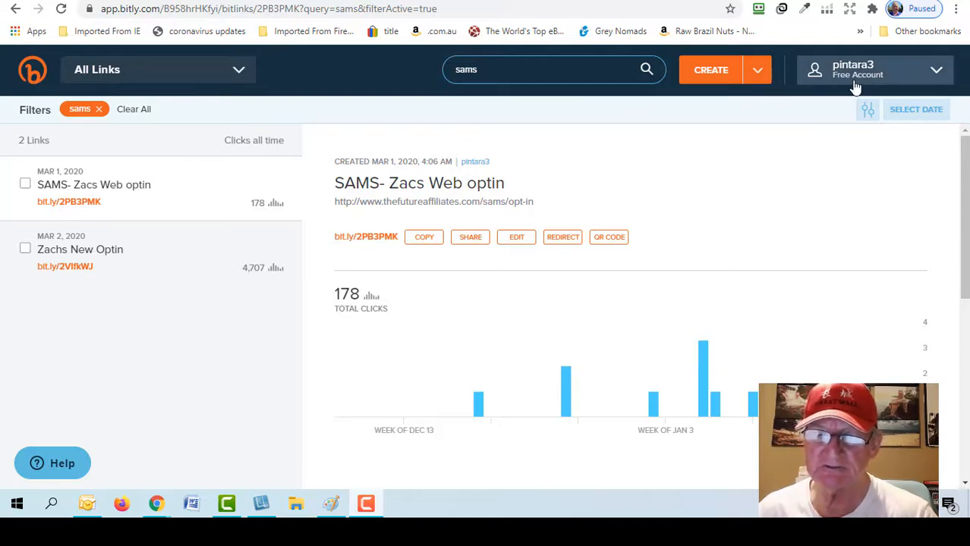
Create a new bit.ly link in Bitly with the copied ClickBank HopLink as its long URL
left_click(707, 78)
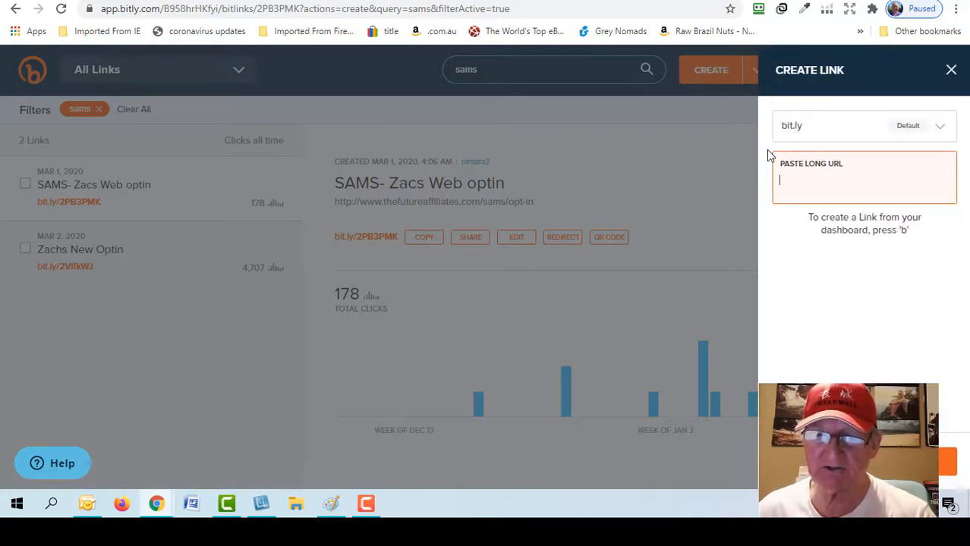
right_click(801, 176)
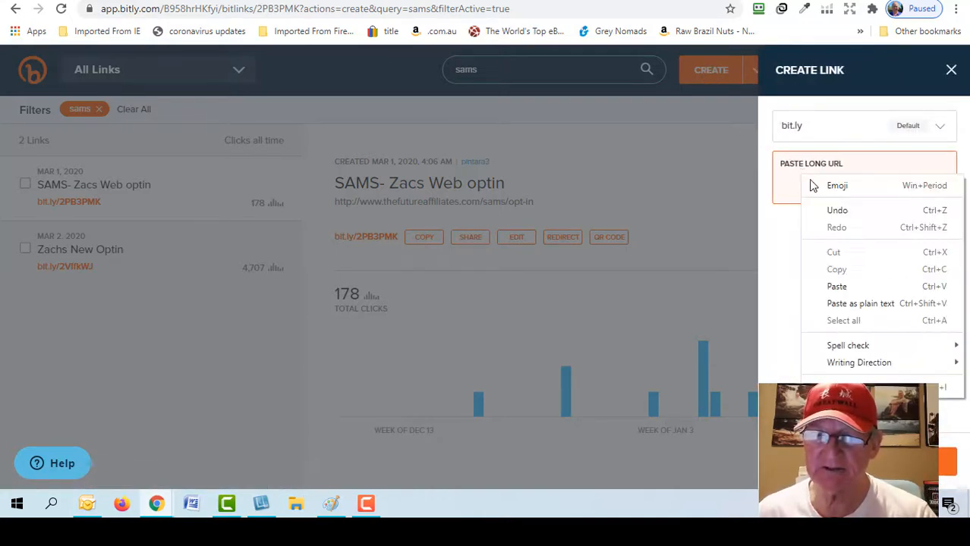
left_click(854, 289)
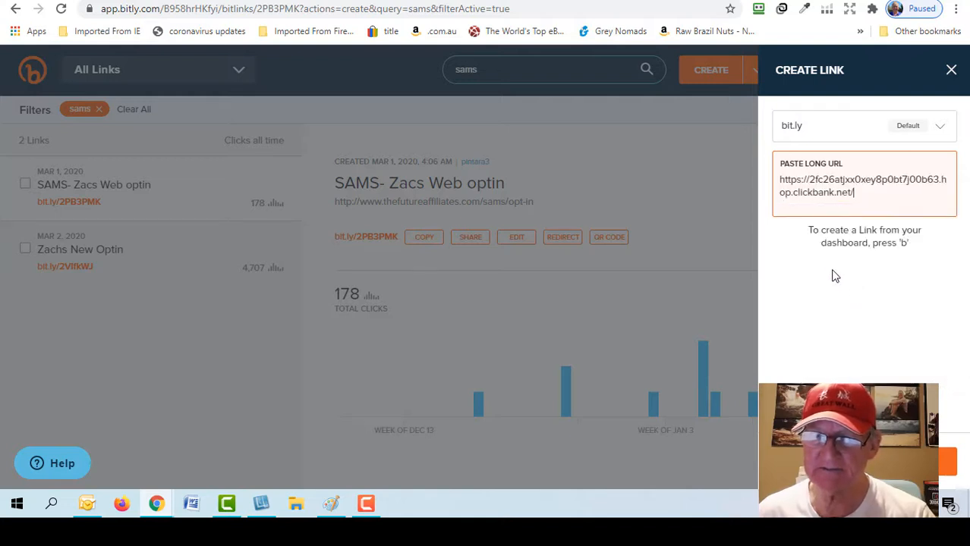
left_click(864, 461)
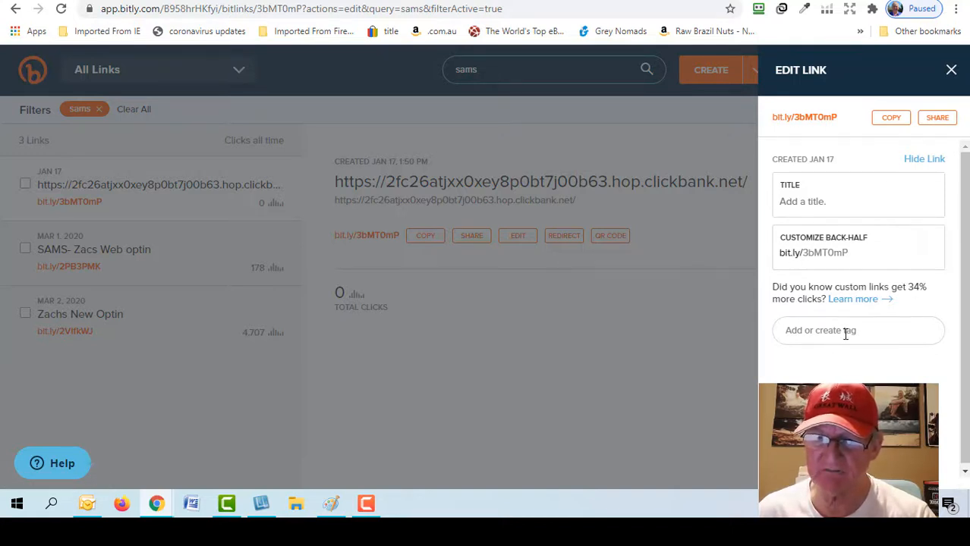
Title the new short link "Text To Speech" and save the title
left_click(826, 203)
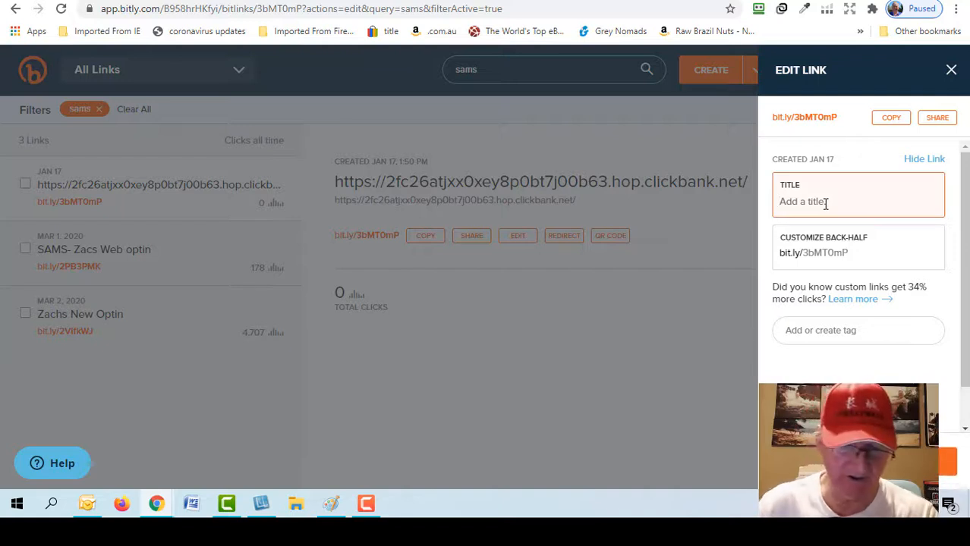
type("Text To Speech")
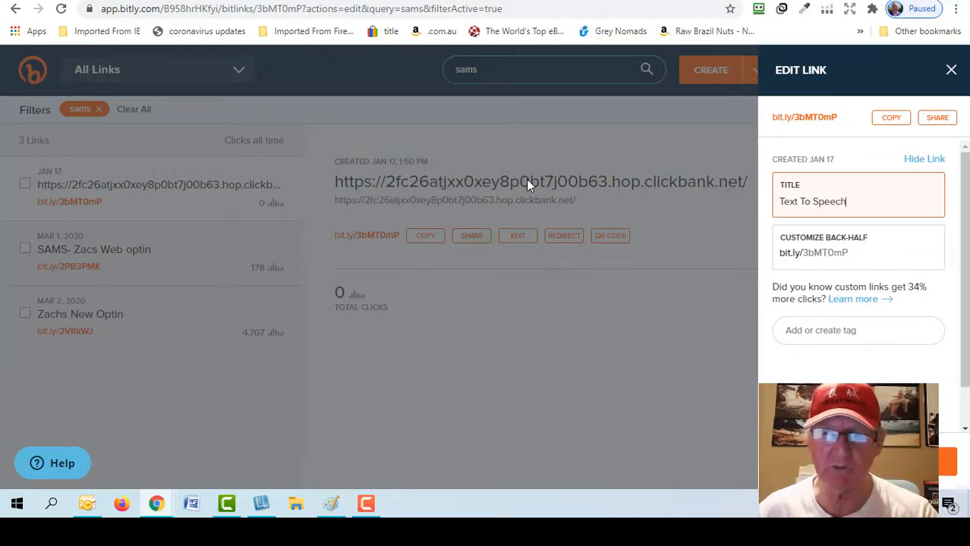
key("Return")
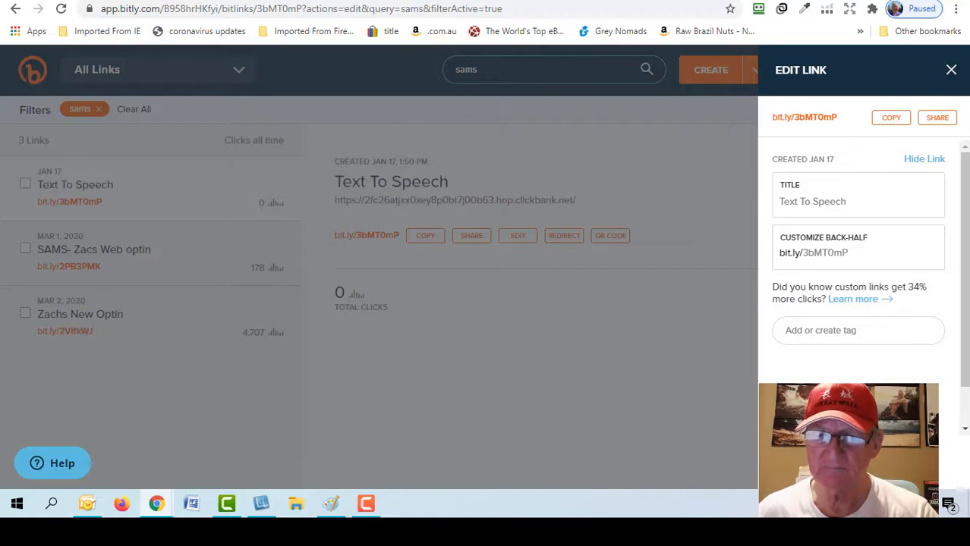
Replace the short link's back-half with a custom one beginning with "te"
left_click(860, 260)
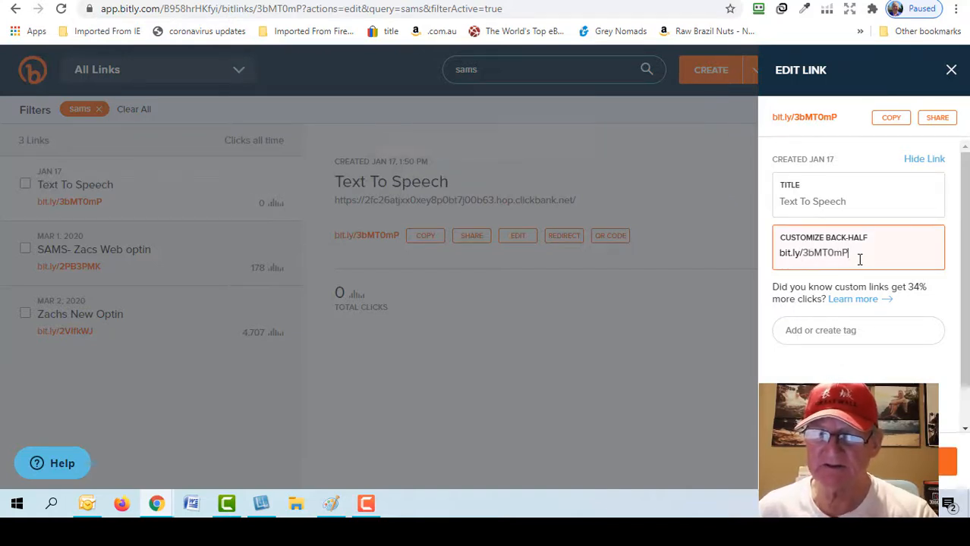
key("BackSpace")
key("BackSpace")
key("BackSpace")
key("BackSpace")
key("BackSpace")
key("BackSpace")
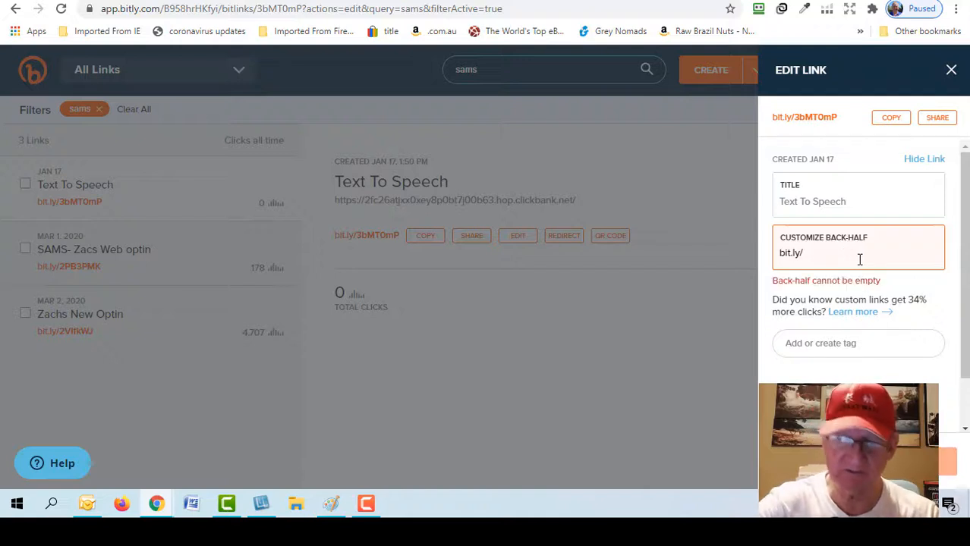
type("te")
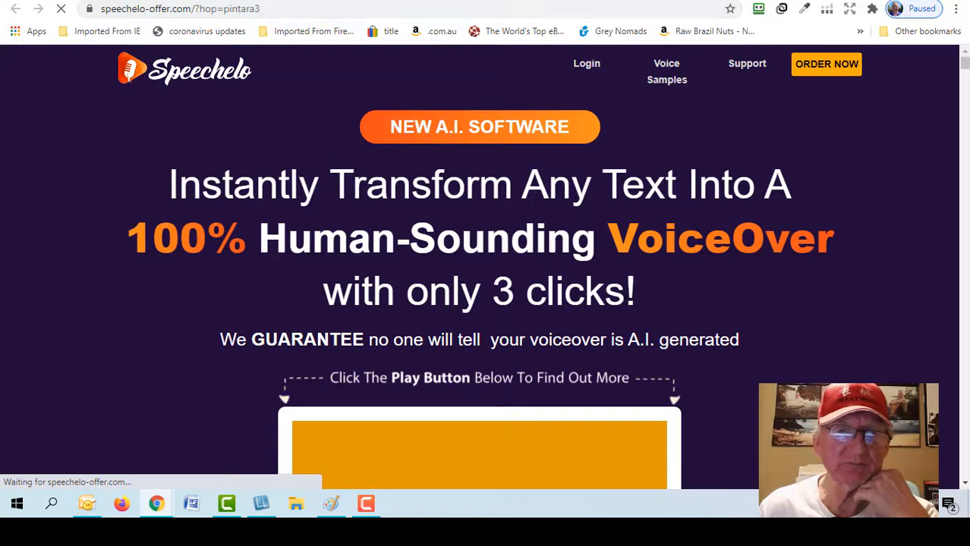
Return to Bitly, try to save the custom back-half "texttospeech" for the Text To Speech link, and check the back-half in its editor
left_click(152, 0)
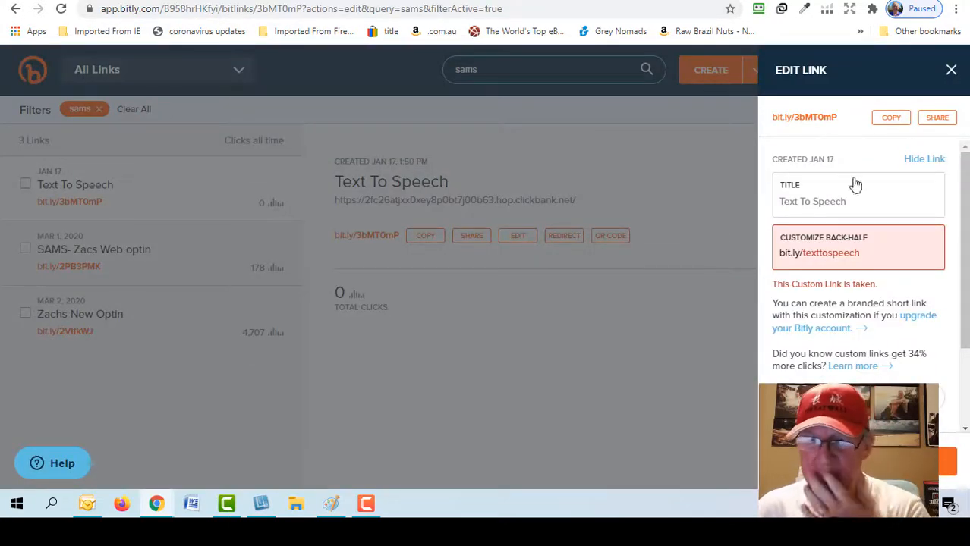
left_click(865, 461)
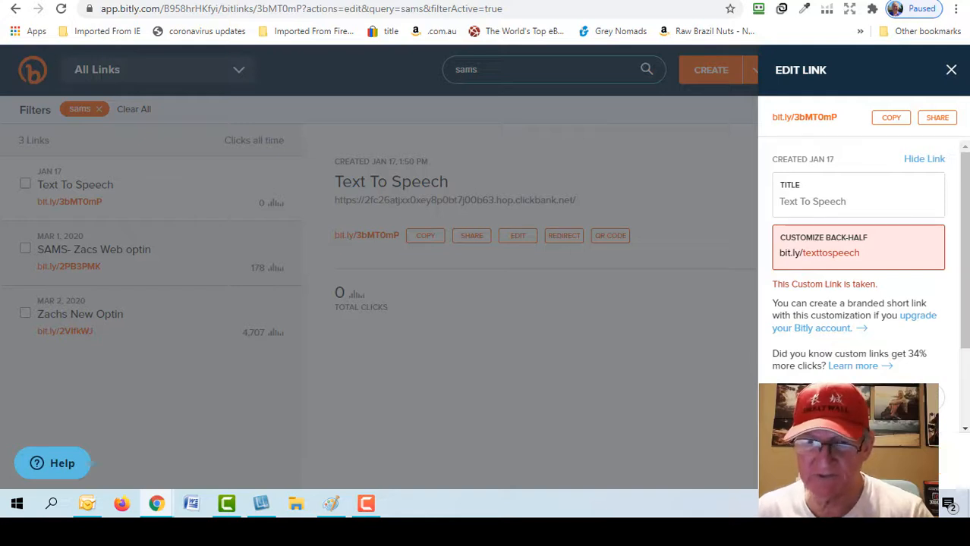
left_click(422, 236)
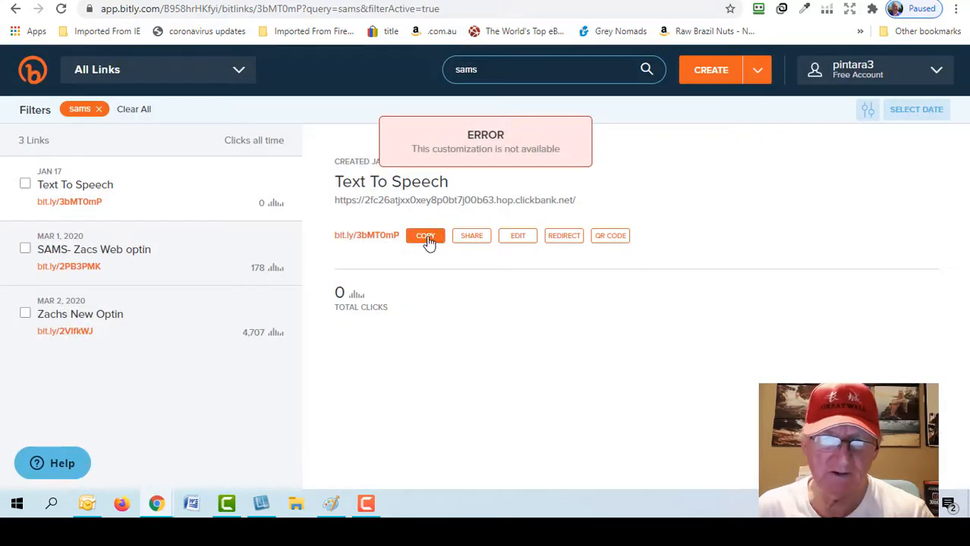
left_click(430, 242)
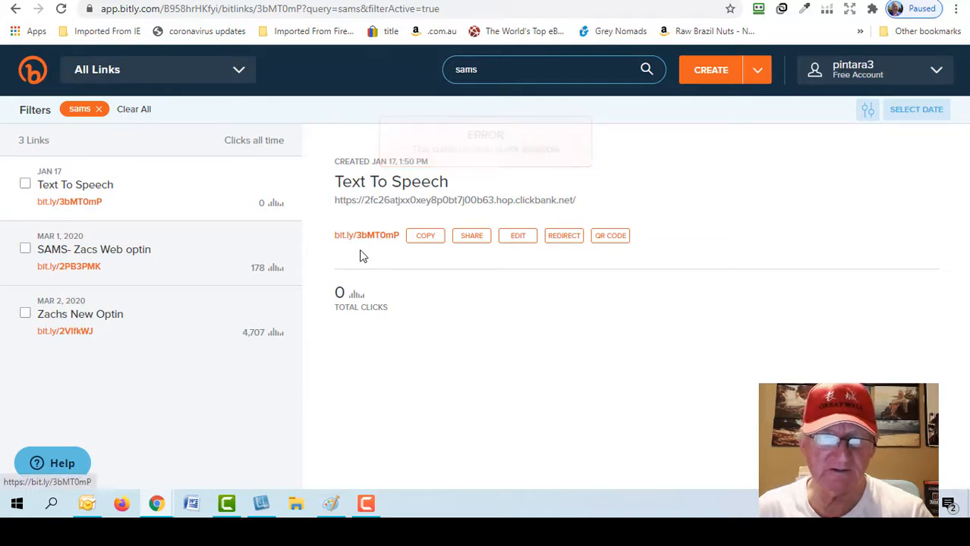
left_click(518, 236)
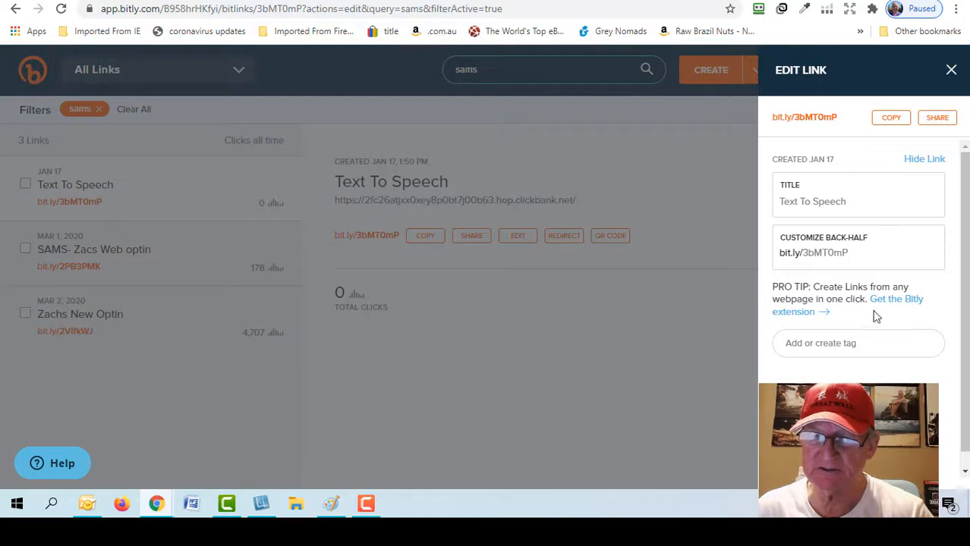
scroll(898, 323, "down", 1)
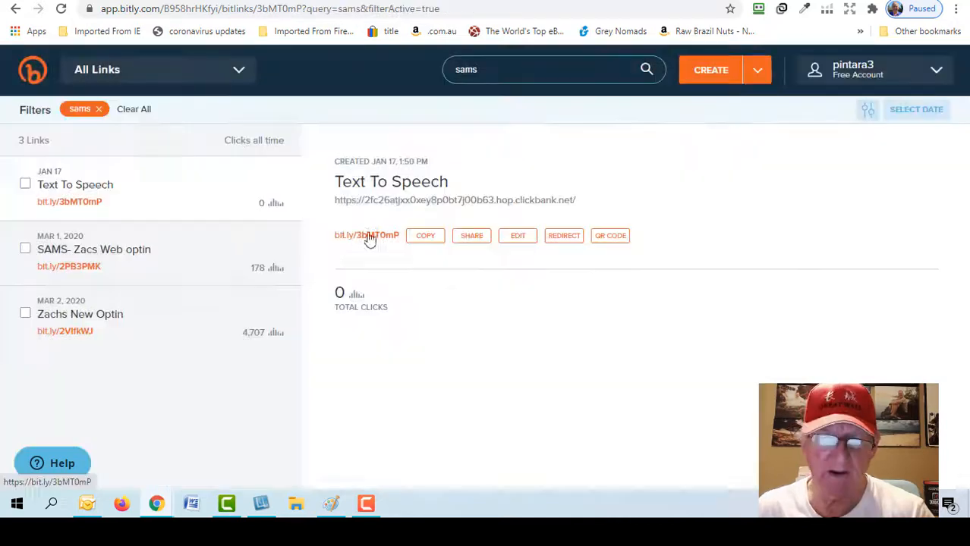
Copy the Text To Speech short link and open it in a new browser tab to test where it leads
left_click(426, 236)
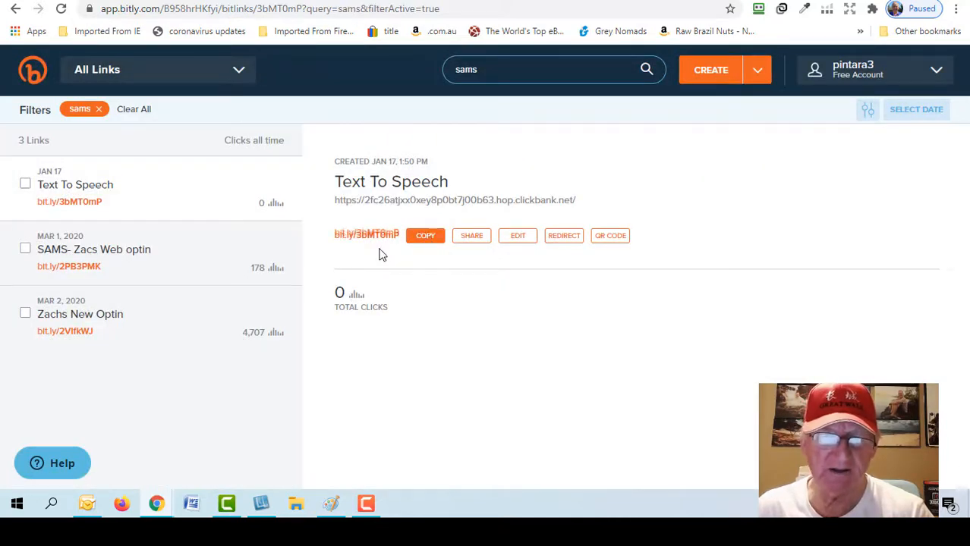
key("ctrl+t")
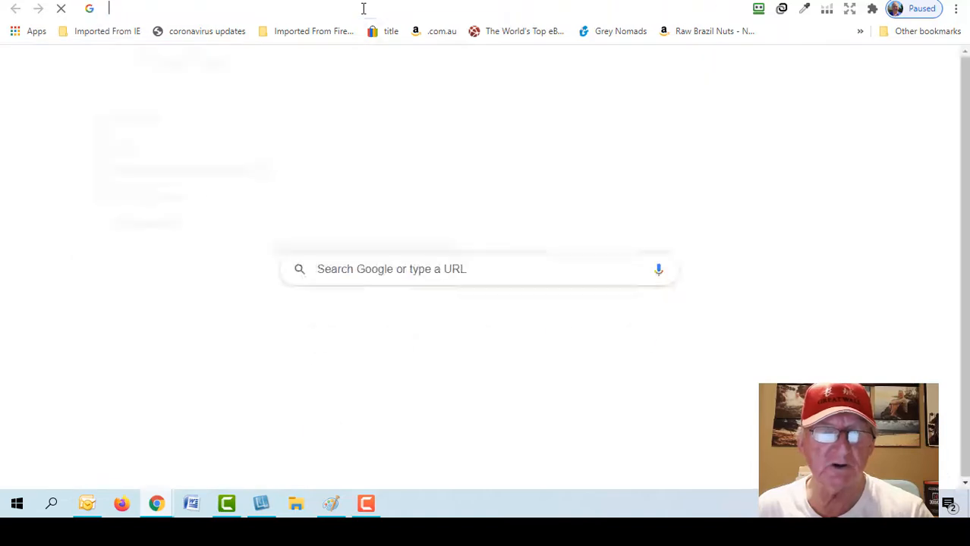
left_click(363, 8)
right_click(364, 9)
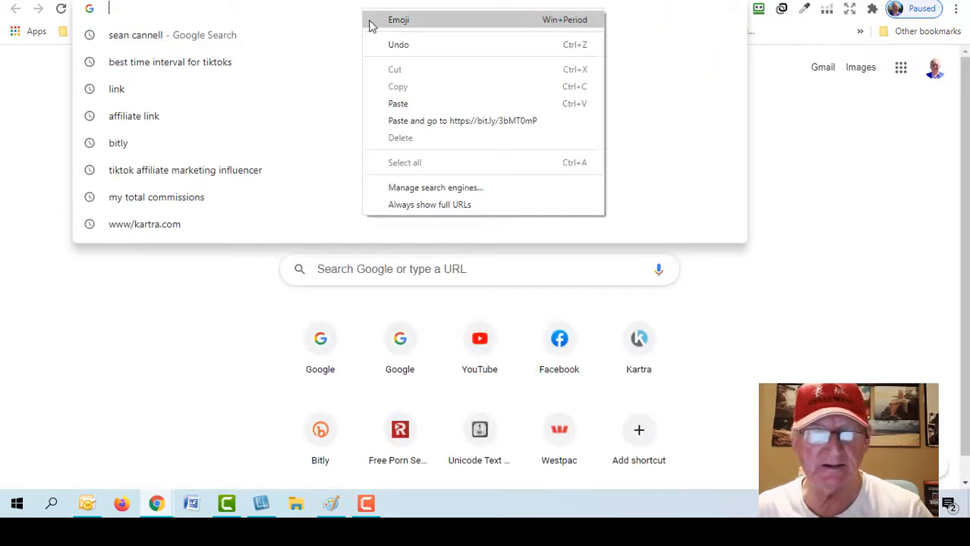
left_click(406, 103)
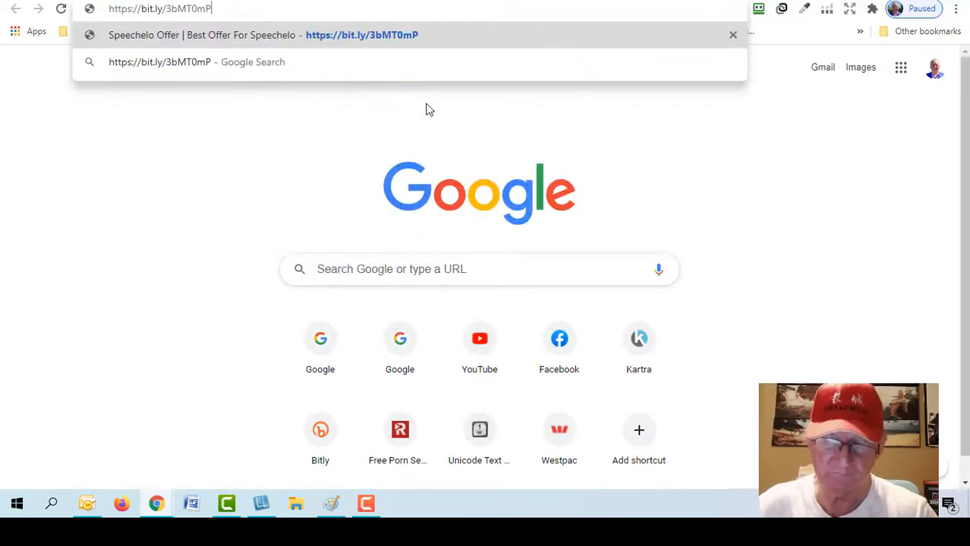
key("Return")
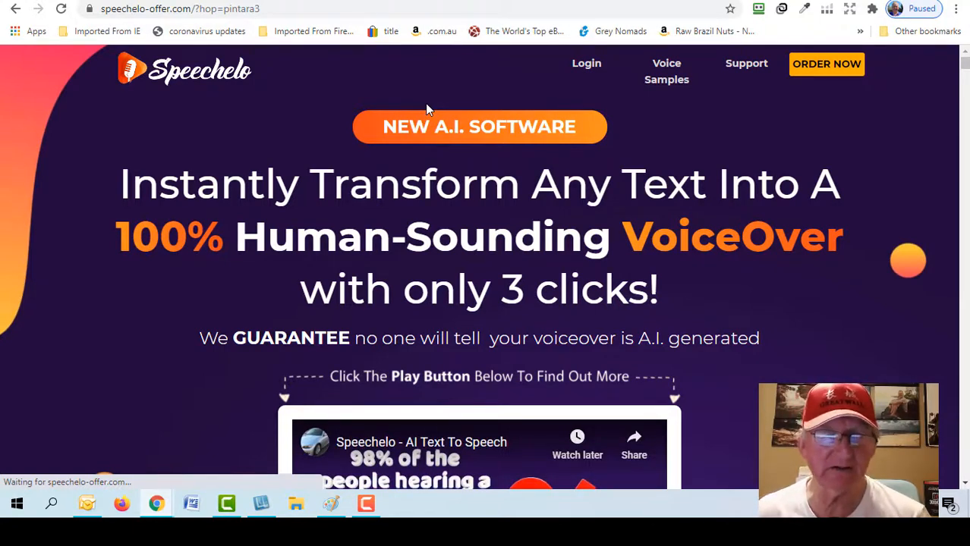
Return to the Bitly links and examine the click chart of the "SAMS- Zacs Web optin" link for Wednesday, Jan 6
left_click(904, 0)
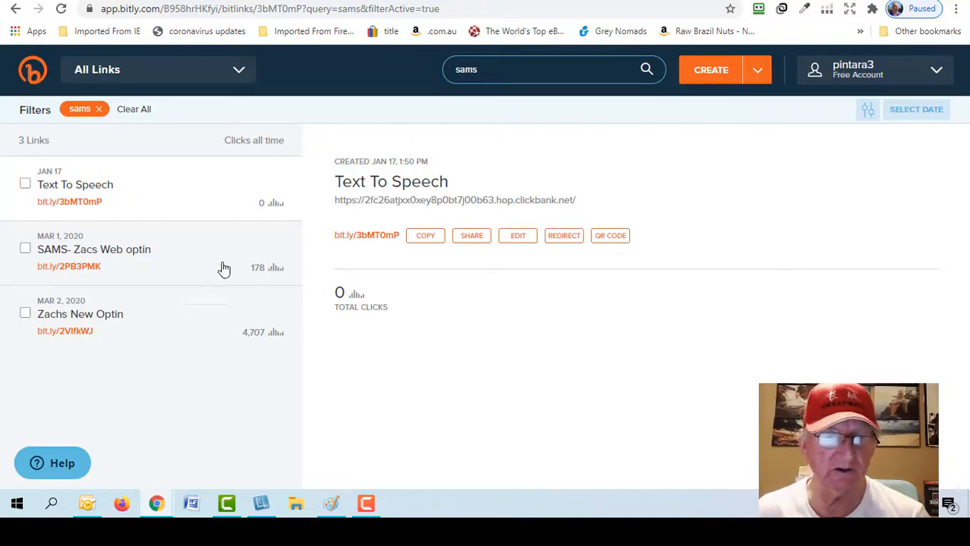
left_click(15, 6)
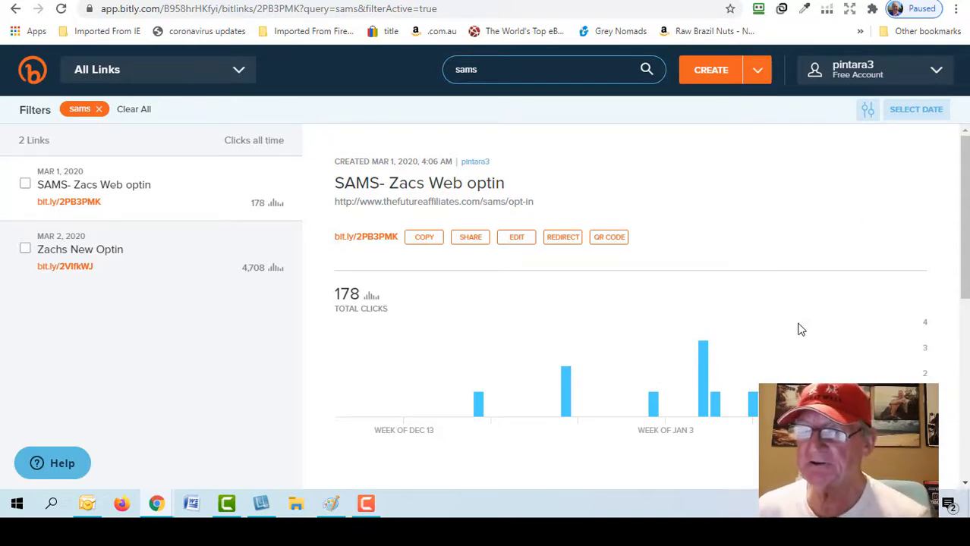
mouse_move(698, 381)
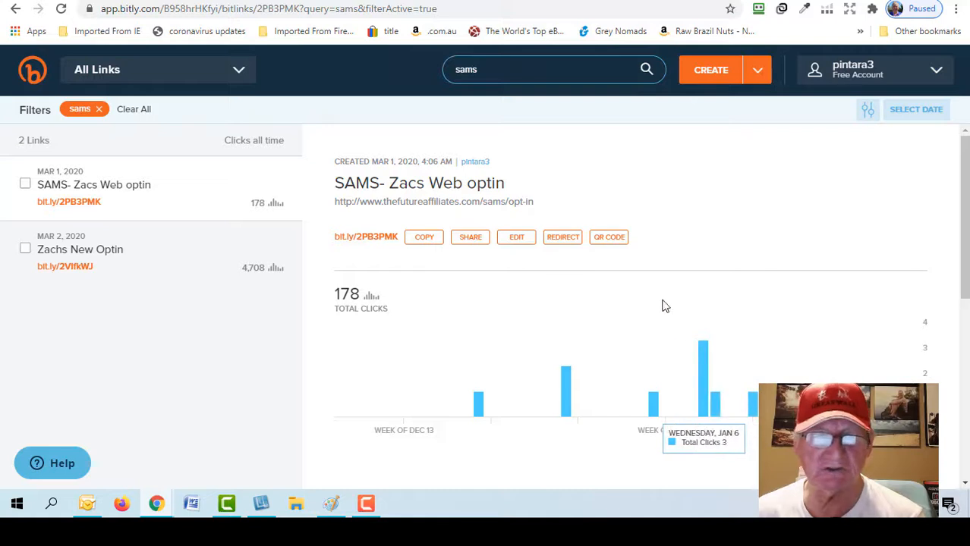